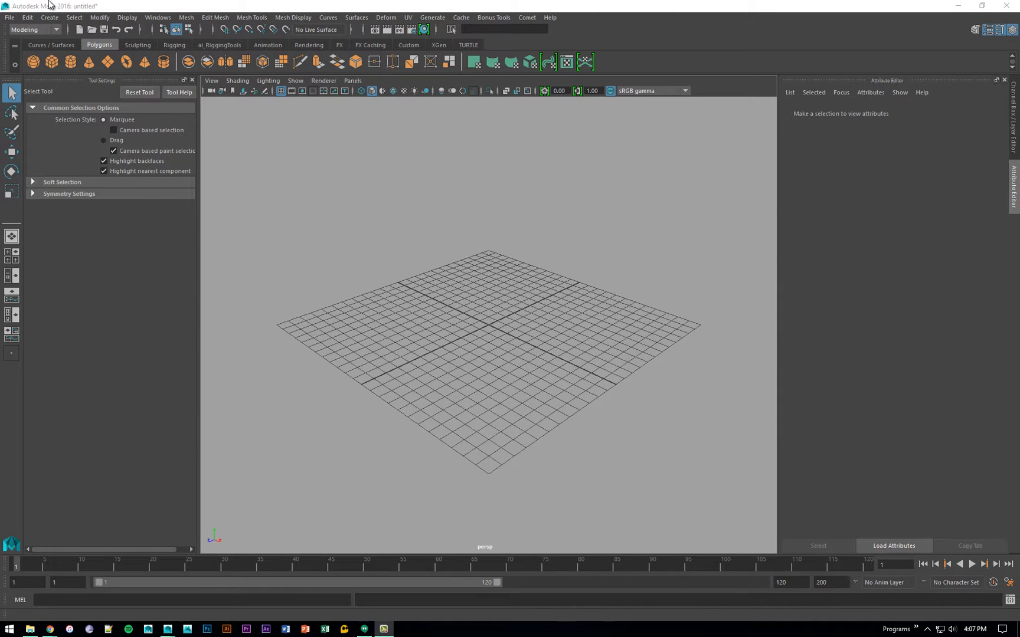
# - Open the Outliner and move its window clear of the viewport
pyautogui.click(155, 17)
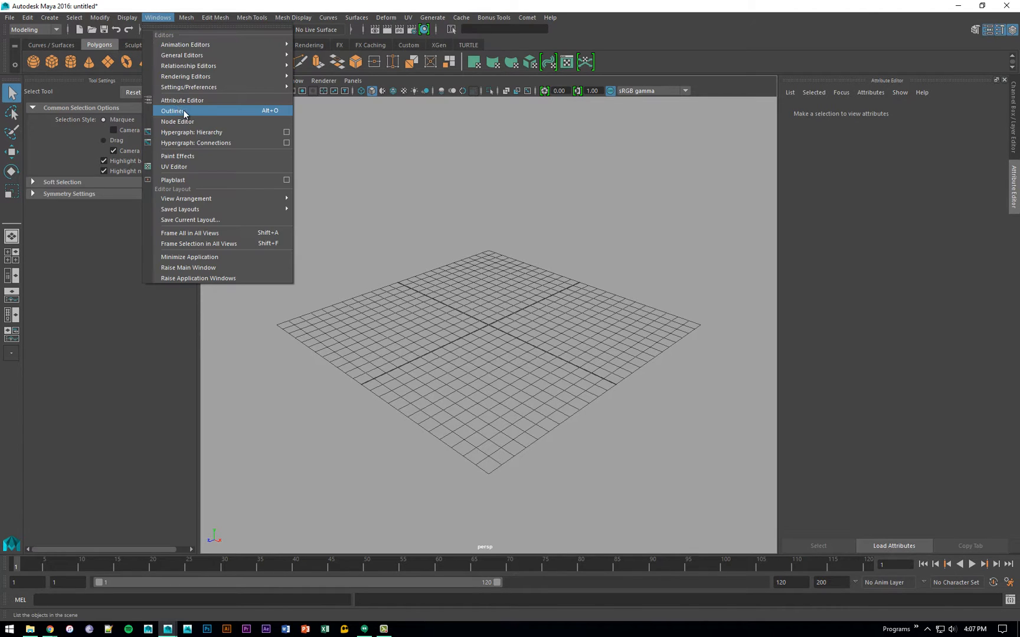
pyautogui.click(204, 111)
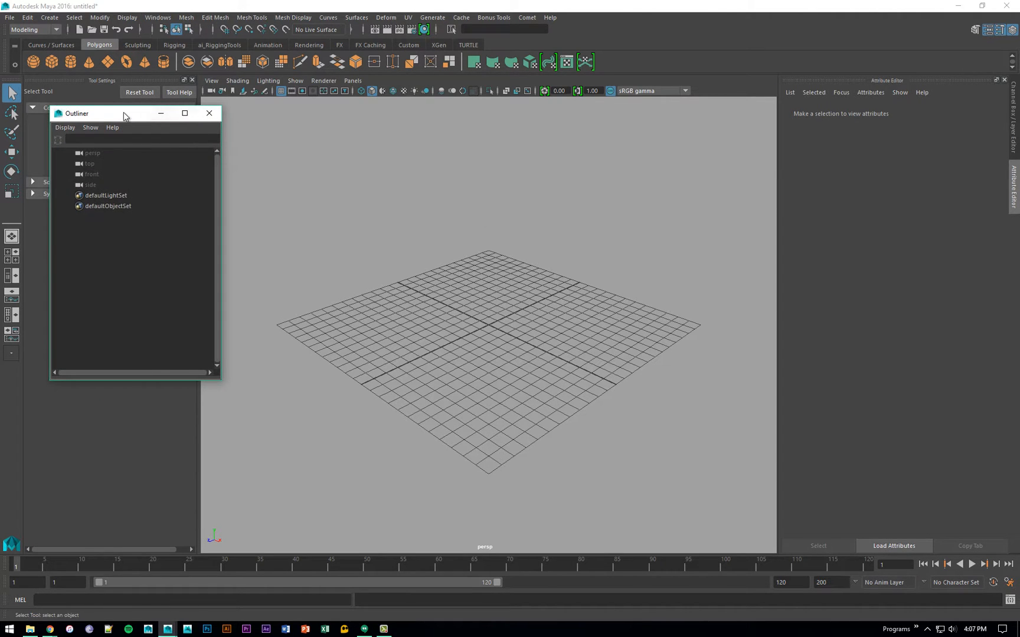
pyautogui.moveTo(123, 113)
pyautogui.mouseDown()
pyautogui.moveTo(137, 113)
pyautogui.moveTo(111, 127)
pyautogui.mouseUp()
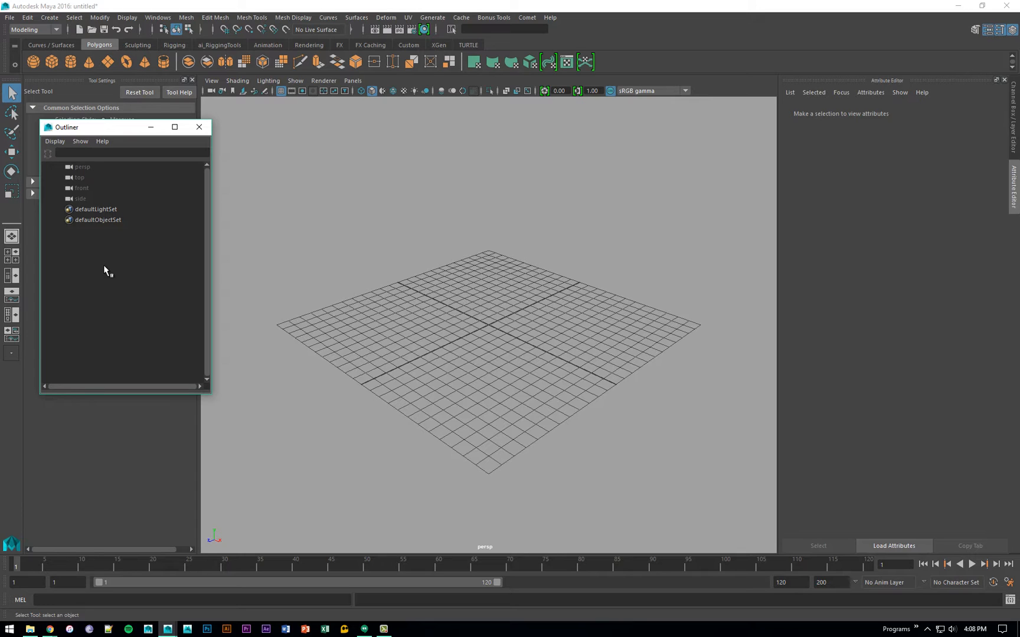
# - Create a polygon cube at the grid origin and show its channels in the Channel Box
pyautogui.click(429, 291)
pyautogui.keyDown('shift'); pyautogui.moveTo(429, 291); pyautogui.dragTo(573, 340, button='right'); pyautogui.keyUp('shift')
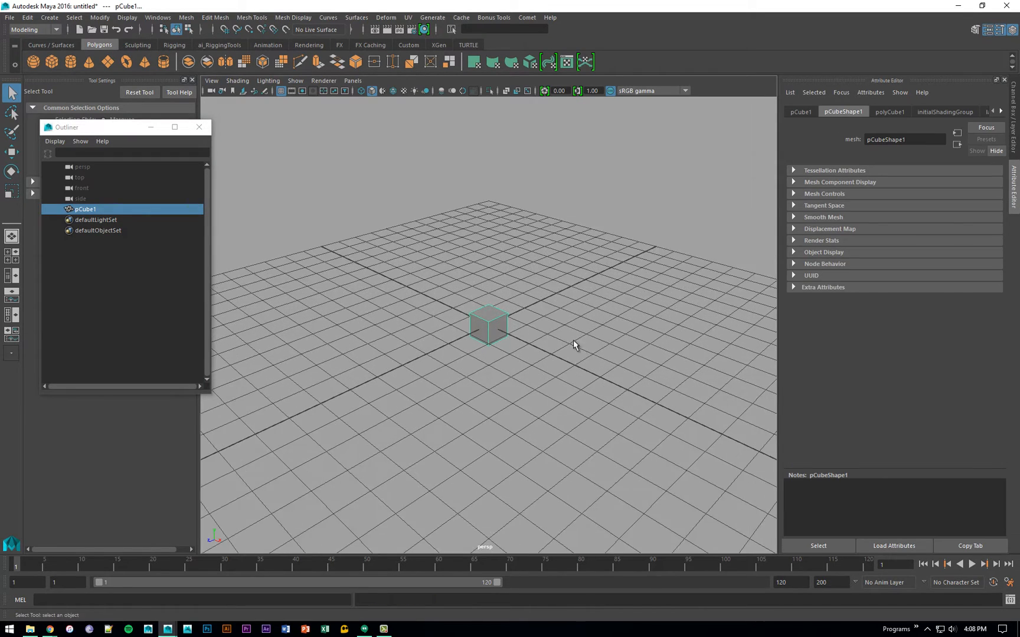
pyautogui.keyDown('alt'); pyautogui.moveTo(573, 340); pyautogui.dragTo(595, 293); pyautogui.keyUp('alt')
pyautogui.hotkey('ctrl', 'a')
pyautogui.click(648, 278)
pyautogui.click(550, 320)
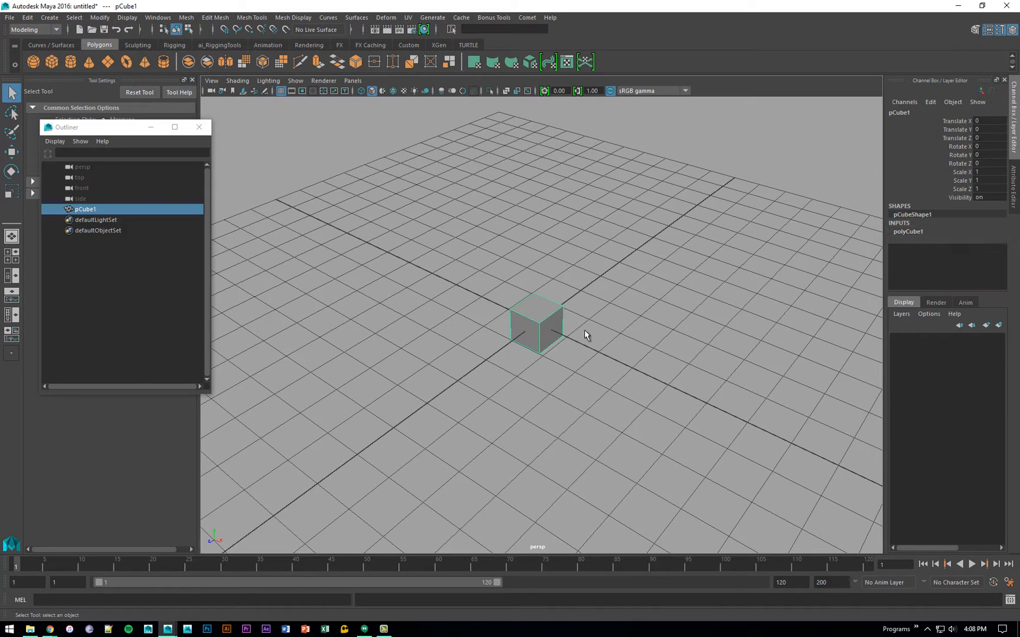
pyautogui.keyDown('alt'); pyautogui.moveTo(607, 331); pyautogui.dragTo(667, 375, button='right'); pyautogui.keyUp('alt')
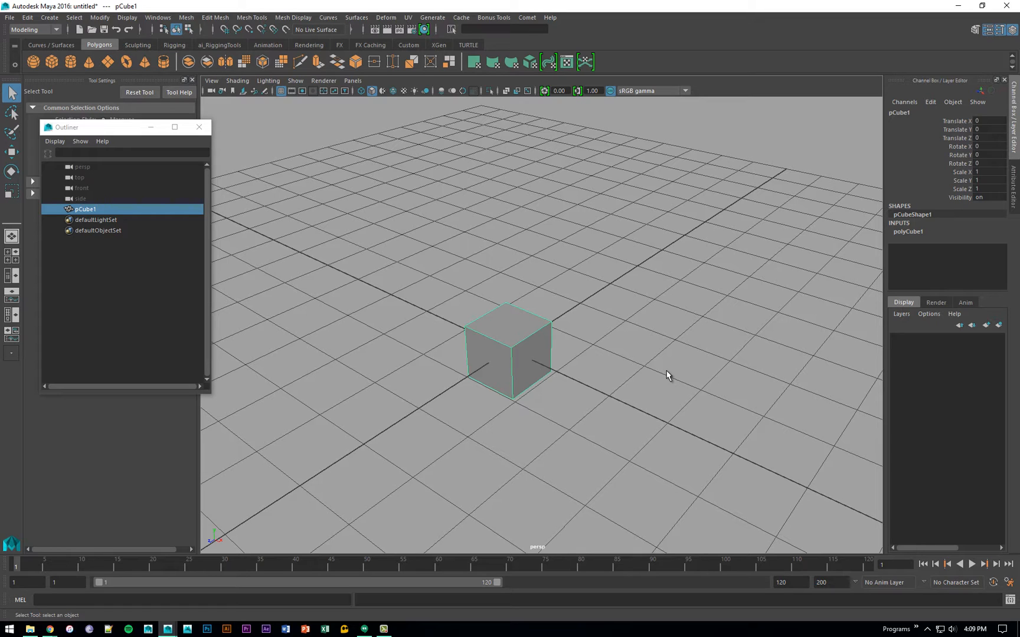
# - Launch Notepad, write "Nodes!" in the blank note and move its window aside
pyautogui.press('super+r')
pyautogui.write('notepad')
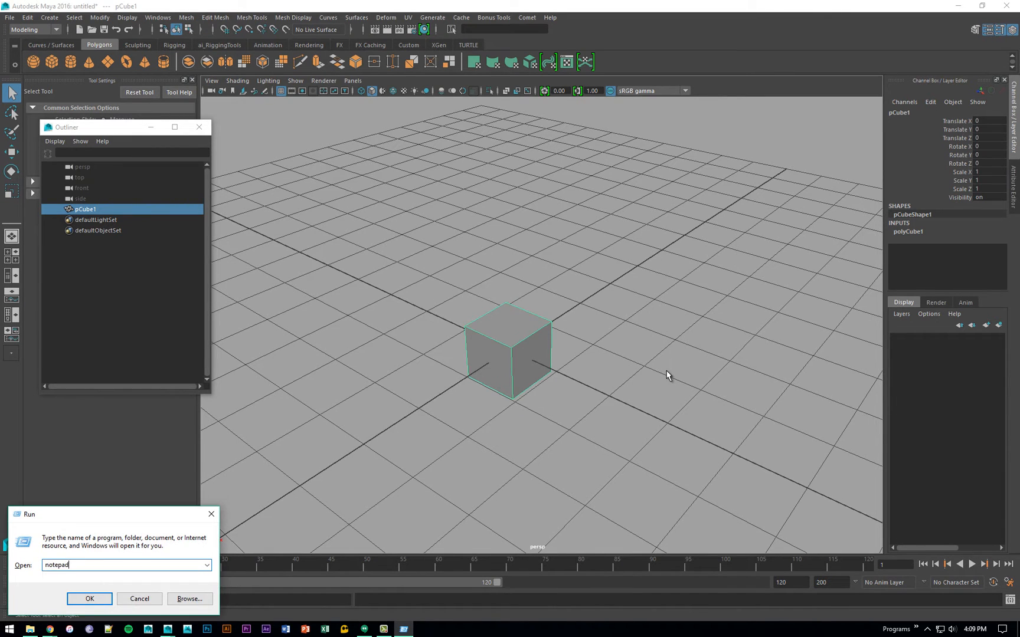
pyautogui.press('Return')
pyautogui.write('Nodes!')
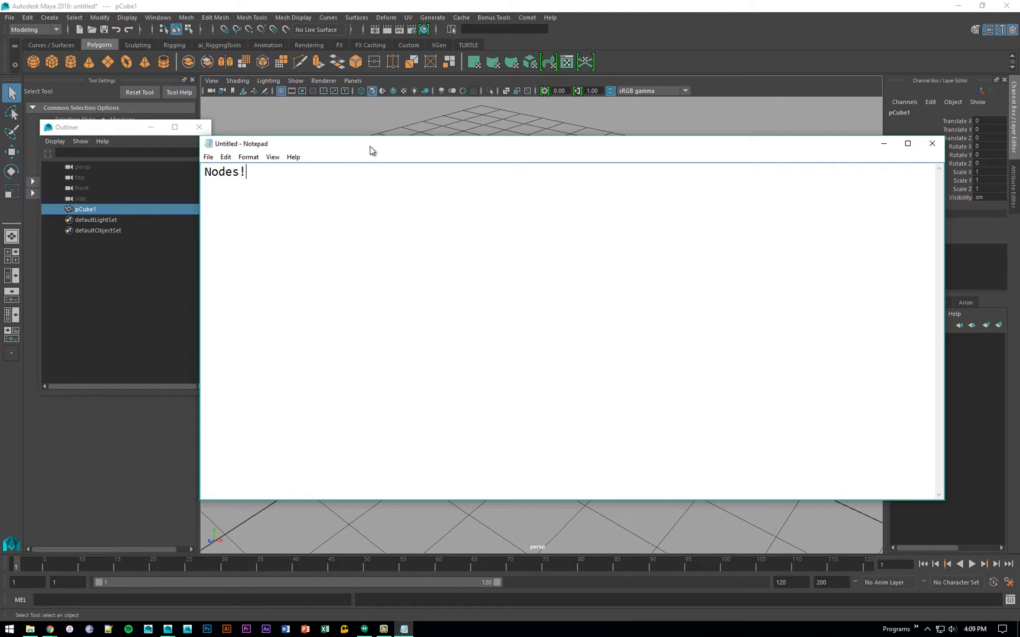
pyautogui.moveTo(430, 146); pyautogui.dragTo(747, 137)
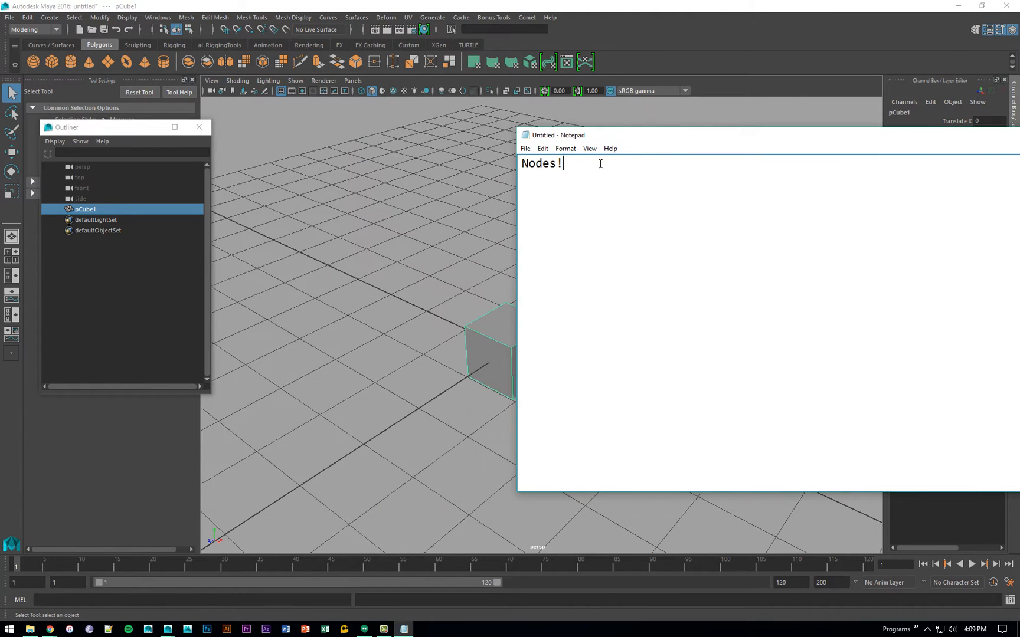
# - Replace the note's text with "Transform node" and "Shape node", separated by a blank line, and clear the note off the viewport
pyautogui.hotkey('ctrl', 'a')
pyautogui.write('Transform node')
pyautogui.press('Return')
pyautogui.press('Return')
pyautogui.write('Shap')
pyautogui.press('BackSpace')
pyautogui.write('e N')
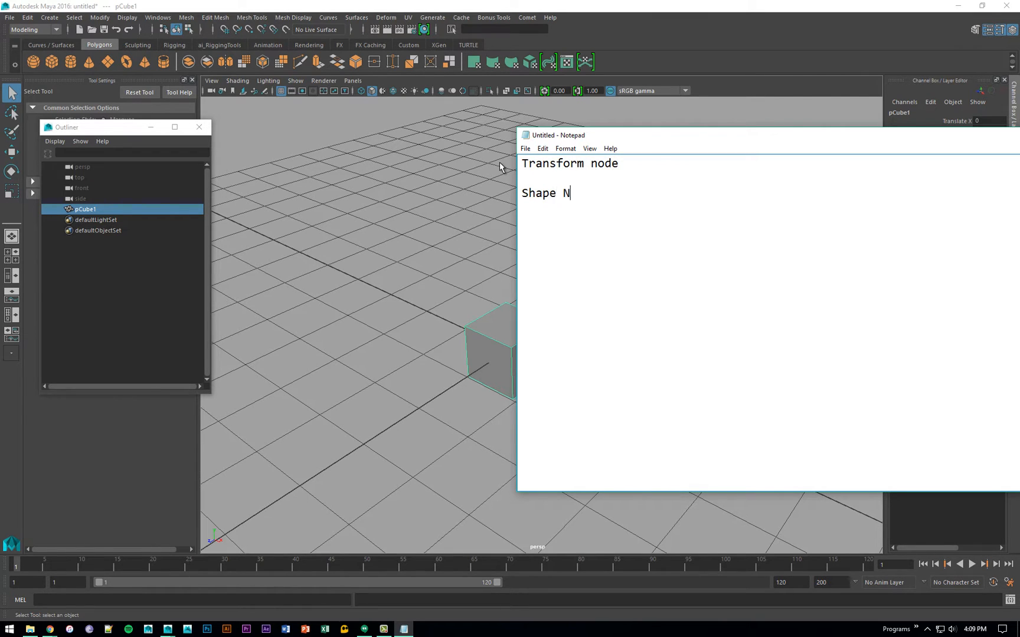
pyautogui.press('BackSpace')
pyautogui.write('node')
pyautogui.moveTo(688, 136); pyautogui.dragTo(1019, 139)
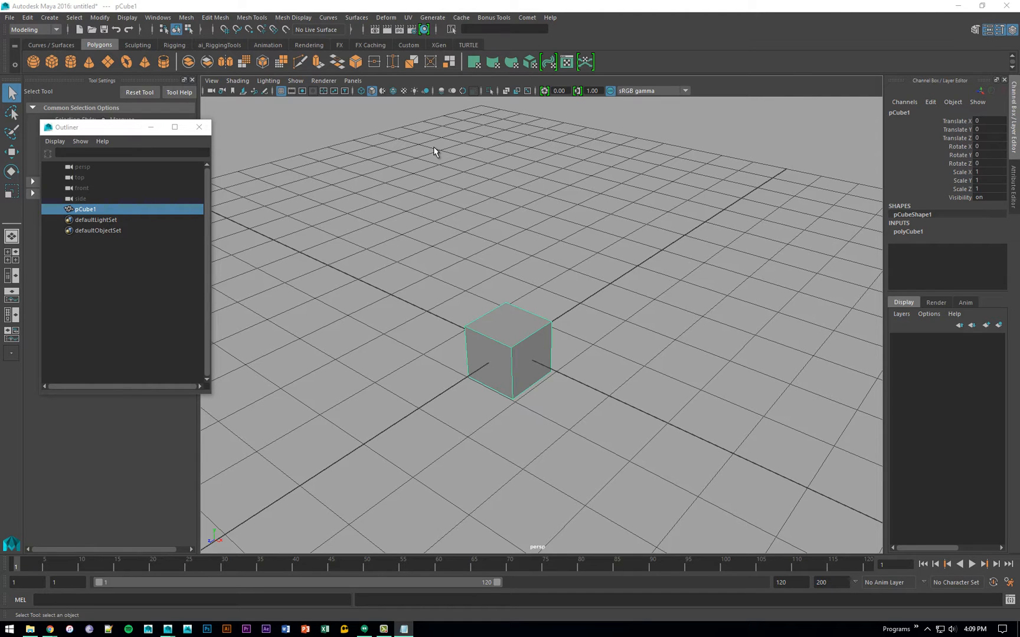
# - Reselect the cube in the viewport and examine its channels from Translate X to Visibility
pyautogui.click(561, 269)
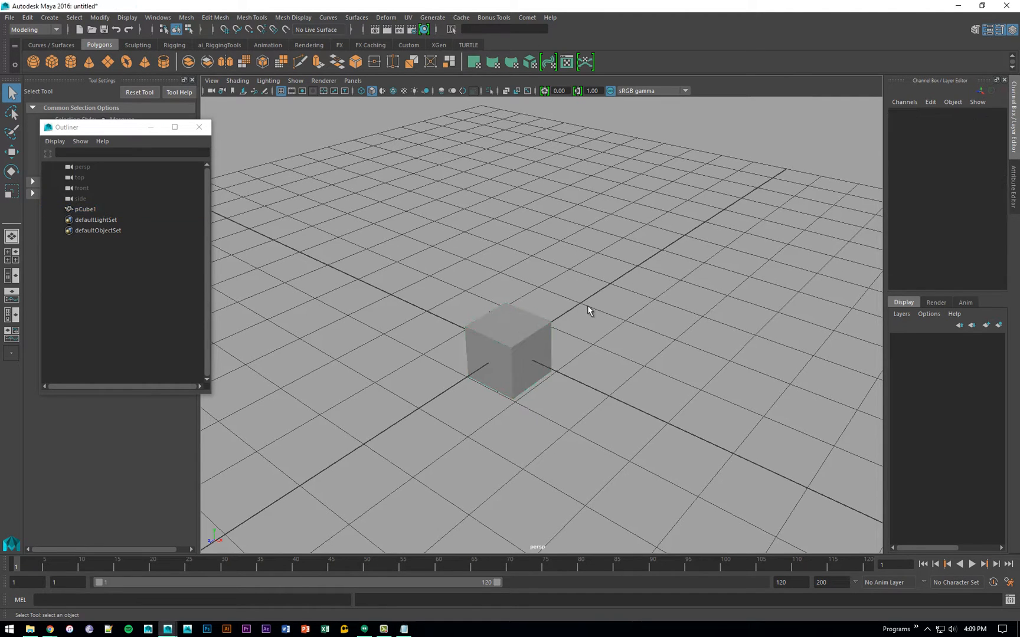
pyautogui.keyDown('alt'); pyautogui.moveTo(587, 312); pyautogui.dragTo(563, 301); pyautogui.keyUp('alt')
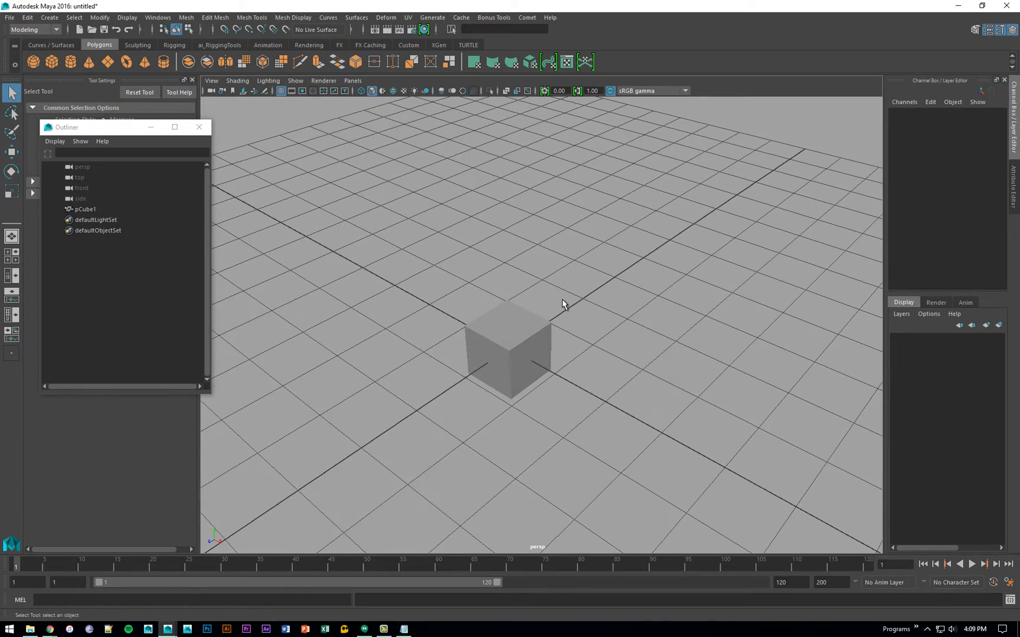
pyautogui.keyDown('alt'); pyautogui.moveTo(501, 272); pyautogui.dragTo(616, 300, button='right'); pyautogui.keyUp('alt')
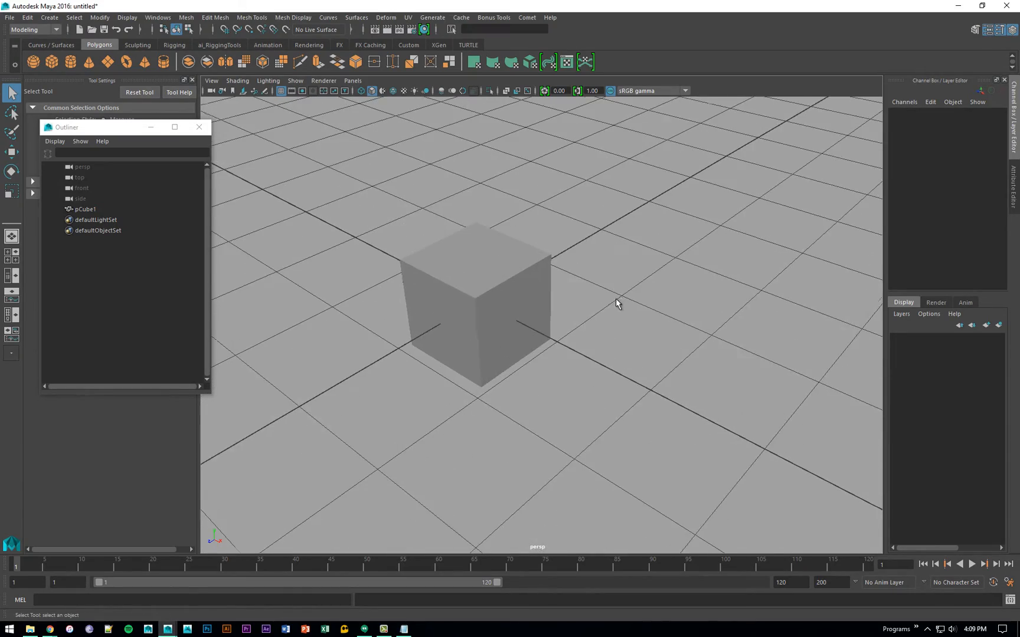
pyautogui.click(534, 315)
pyautogui.keyDown('alt'); pyautogui.moveTo(601, 318); pyautogui.dragTo(577, 298); pyautogui.keyUp('alt')
pyautogui.keyDown('alt'); pyautogui.moveTo(577, 297); pyautogui.dragTo(577, 321, button='middle'); pyautogui.keyUp('alt')
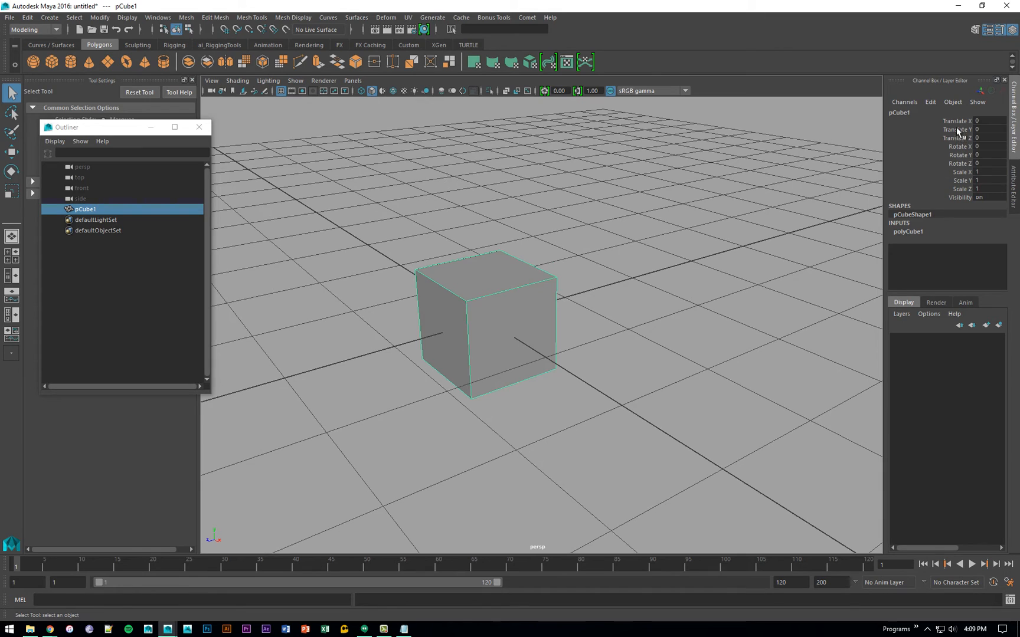
pyautogui.moveTo(956, 122); pyautogui.dragTo(958, 200)
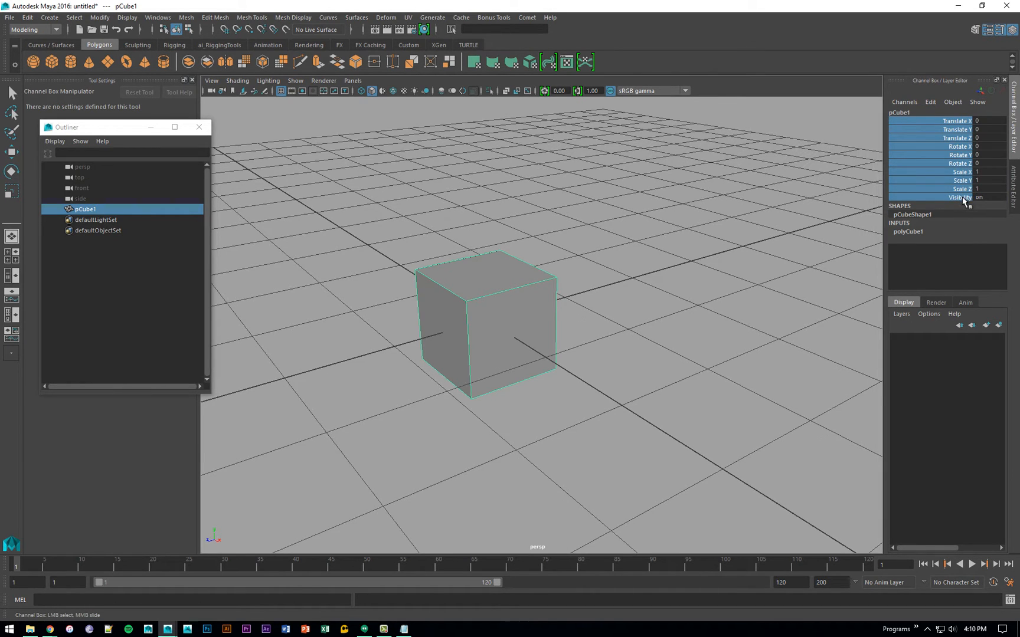
# - Move the cube slightly off the origin to about -0.03, 0.18, -0.10 in X, Y and Z
pyautogui.click(965, 121)
pyautogui.click(964, 130)
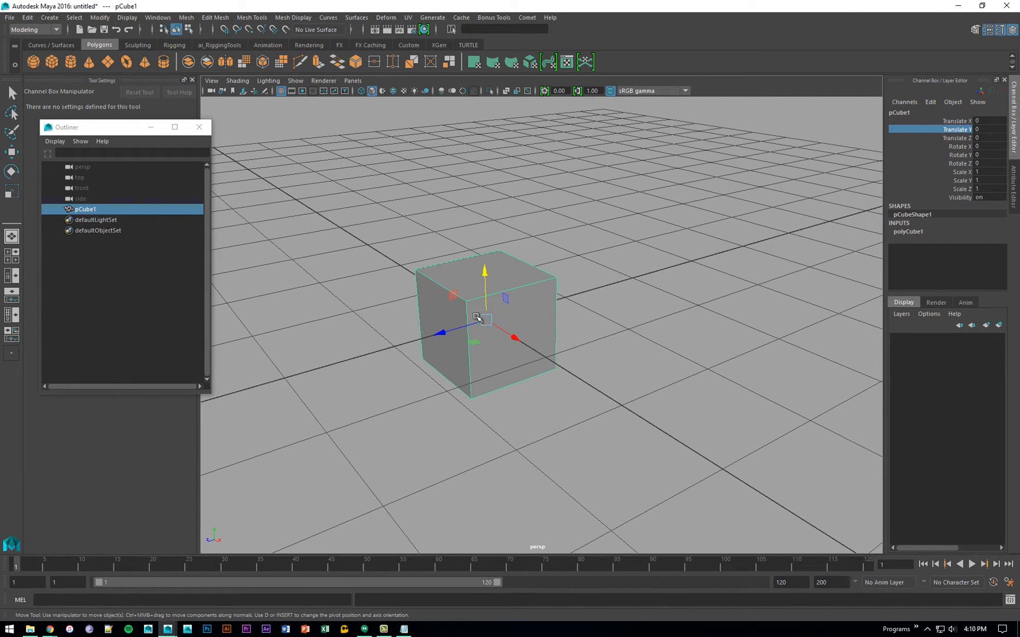
pyautogui.moveTo(477, 312); pyautogui.dragTo(499, 296)
# - Try a slight rotation and a uniform scale of about 1.12 on the cube, and undo both
pyautogui.press('e')
pyautogui.press('r')
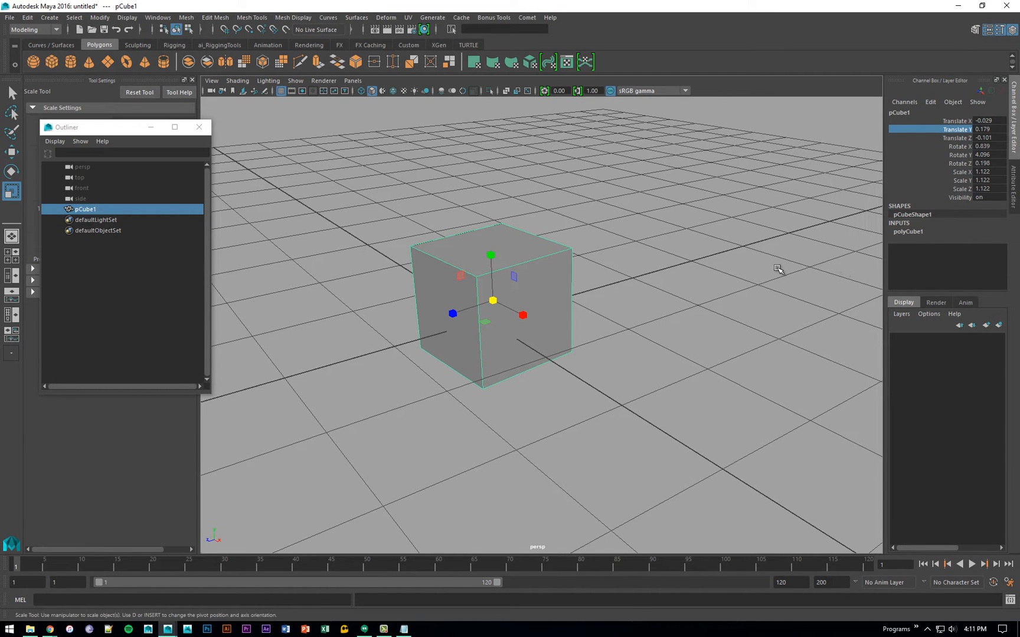
pyautogui.hotkey('ctrl', 'z')
pyautogui.hotkey('ctrl', 'z')
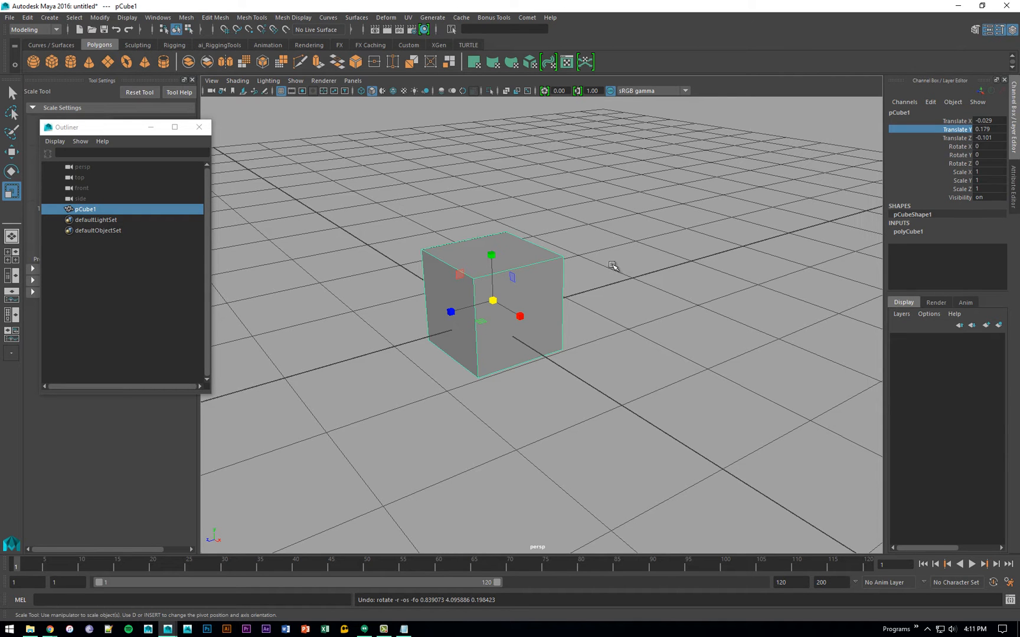
# - Switch the cube to vertex selection and select one of its top corner vertices
pyautogui.keyDown('alt'); pyautogui.moveTo(610, 266); pyautogui.dragTo(628, 294); pyautogui.keyUp('alt')
pyautogui.keyDown('alt'); pyautogui.moveTo(629, 294); pyautogui.dragTo(629, 282, button='right'); pyautogui.keyUp('alt')
pyautogui.press('q')
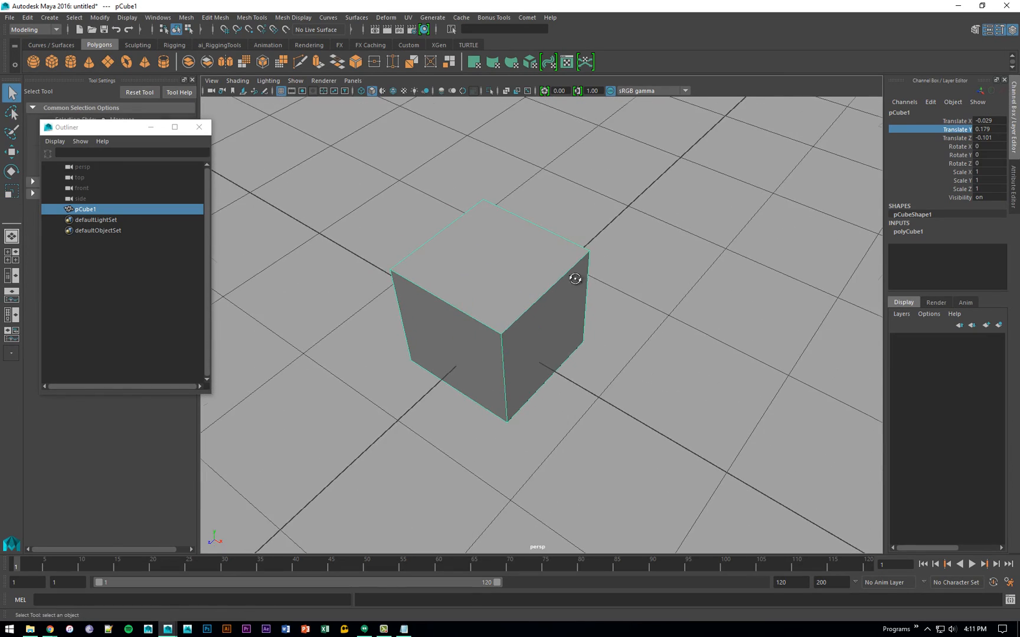
pyautogui.keyDown('alt'); pyautogui.moveTo(574, 278); pyautogui.dragTo(447, 273); pyautogui.keyUp('alt')
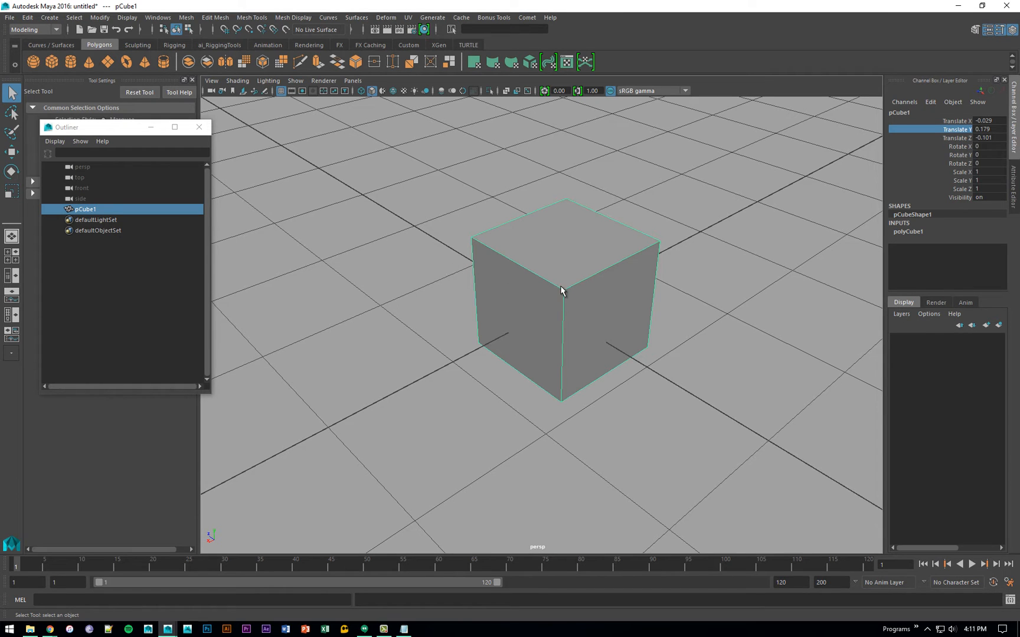
pyautogui.press('F9')
pyautogui.keyDown('alt'); pyautogui.moveTo(559, 289); pyautogui.dragTo(484, 236); pyautogui.keyUp('alt')
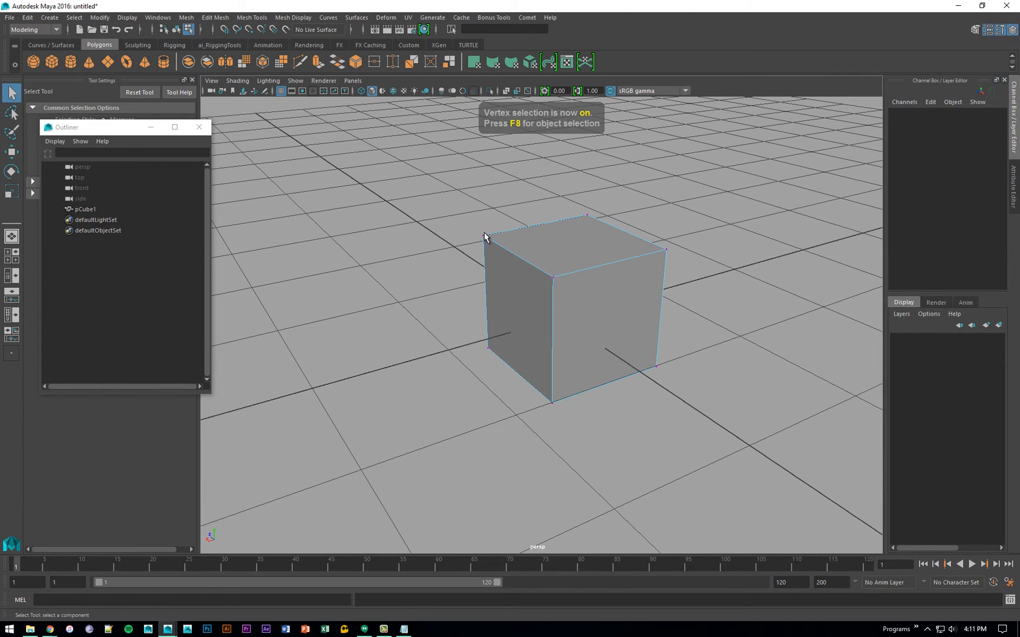
pyautogui.click(563, 257)
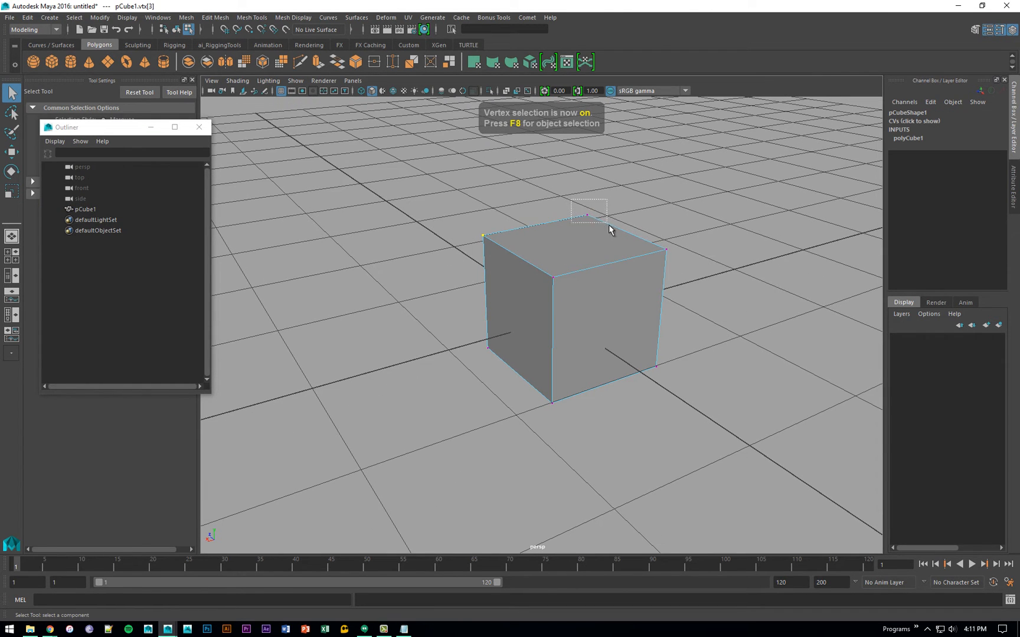
# - Deform the cube into an irregular block by moving two top and two bottom corner vertices freehand
pyautogui.press('w')
pyautogui.click(666, 249)
pyautogui.moveTo(665, 249)
pyautogui.mouseDown()
pyautogui.moveTo(646, 266)
pyautogui.moveTo(634, 246)
pyautogui.moveTo(657, 231)
pyautogui.mouseUp()
pyautogui.click(482, 234)
pyautogui.moveTo(487, 235); pyautogui.dragTo(500, 254)
pyautogui.click(658, 366)
pyautogui.moveTo(657, 367); pyautogui.dragTo(640, 332)
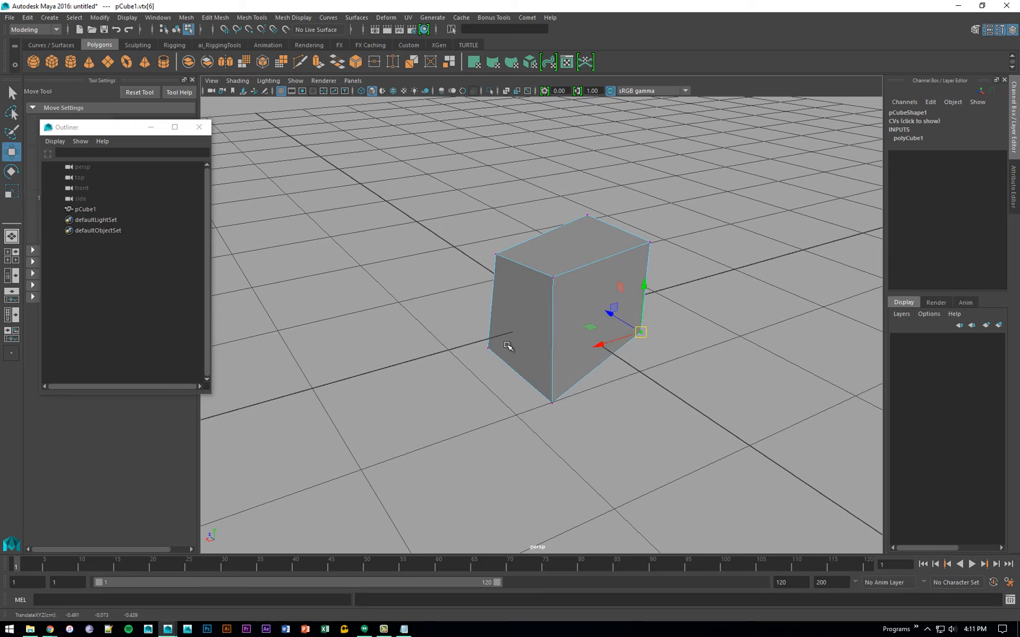
pyautogui.keyDown('alt'); pyautogui.moveTo(511, 346); pyautogui.dragTo(605, 384); pyautogui.keyUp('alt')
pyautogui.click(597, 378)
pyautogui.keyDown('alt'); pyautogui.moveTo(694, 381); pyautogui.dragTo(598, 378); pyautogui.keyUp('alt')
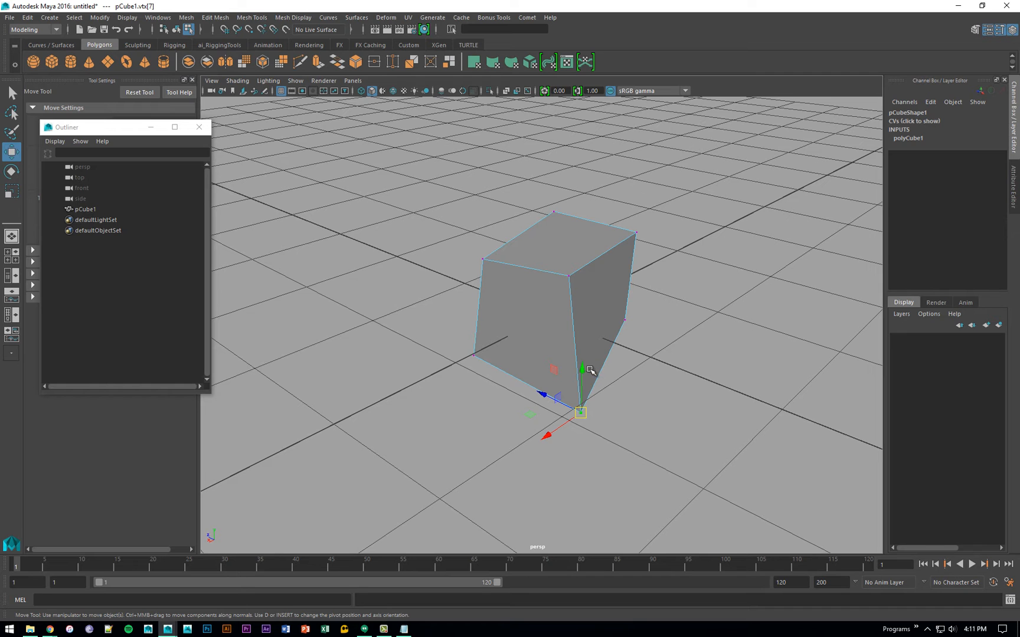
# - Return to object selection with the deformed cube selected as a whole
pyautogui.keyDown('alt'); pyautogui.moveTo(643, 294); pyautogui.dragTo(530, 285); pyautogui.keyUp('alt')
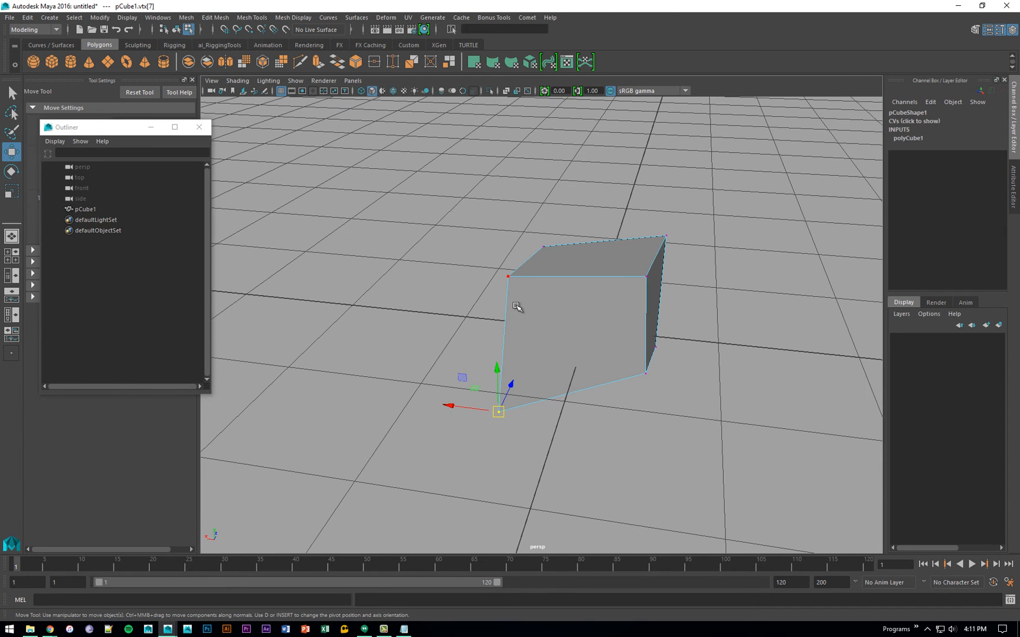
pyautogui.keyDown('alt'); pyautogui.moveTo(608, 348); pyautogui.dragTo(596, 345); pyautogui.keyUp('alt')
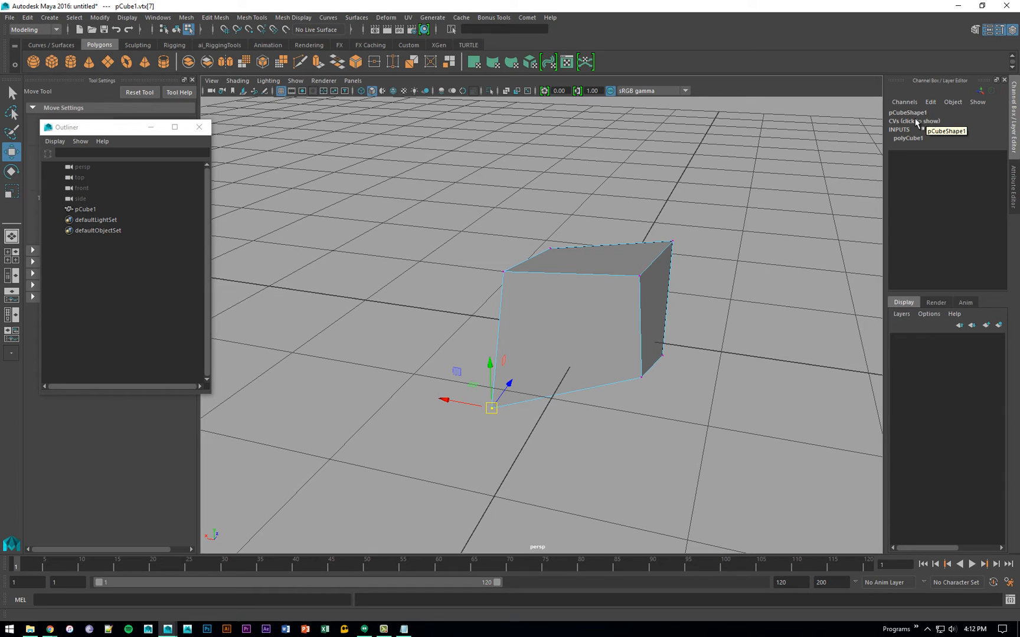
pyautogui.click(678, 313)
pyautogui.press('F8')
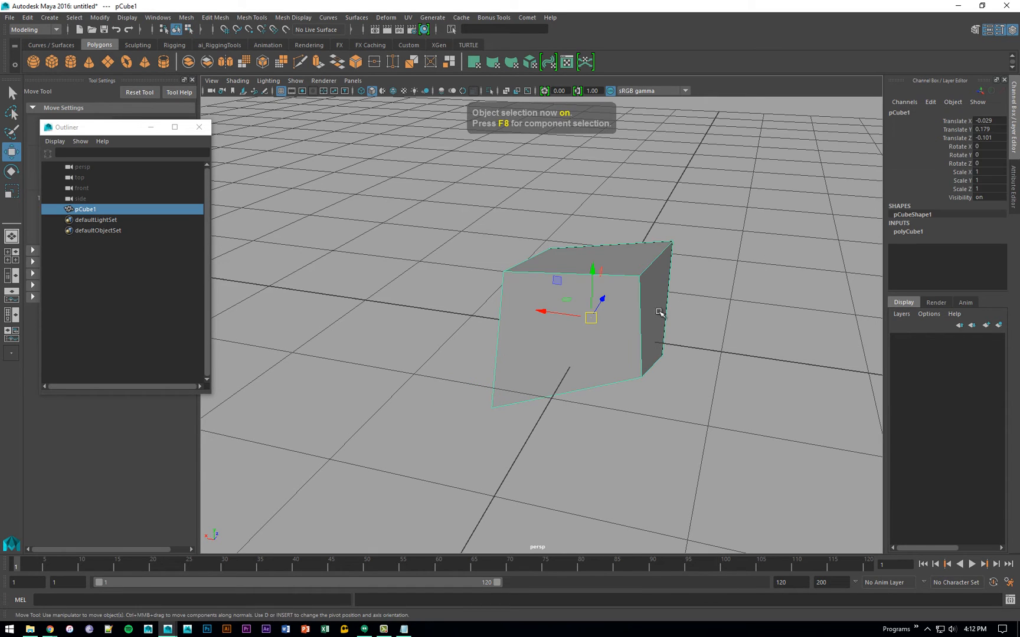
pyautogui.click(682, 313)
pyautogui.click(668, 276)
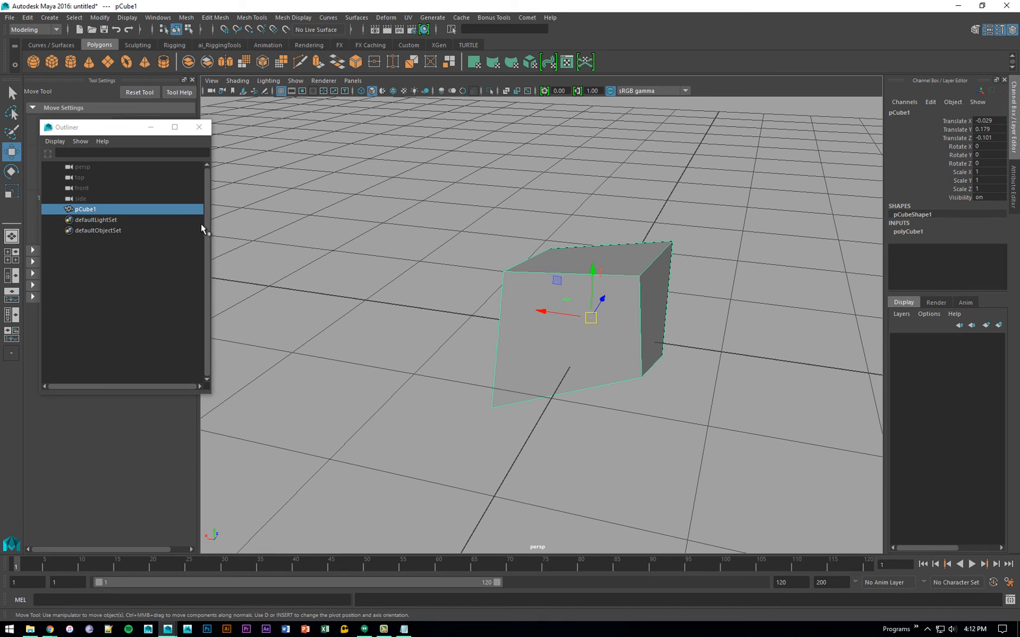
# - Turn on the display of shapes in the Outliner and expand pCube1 to reveal its shape node
pyautogui.click(55, 141)
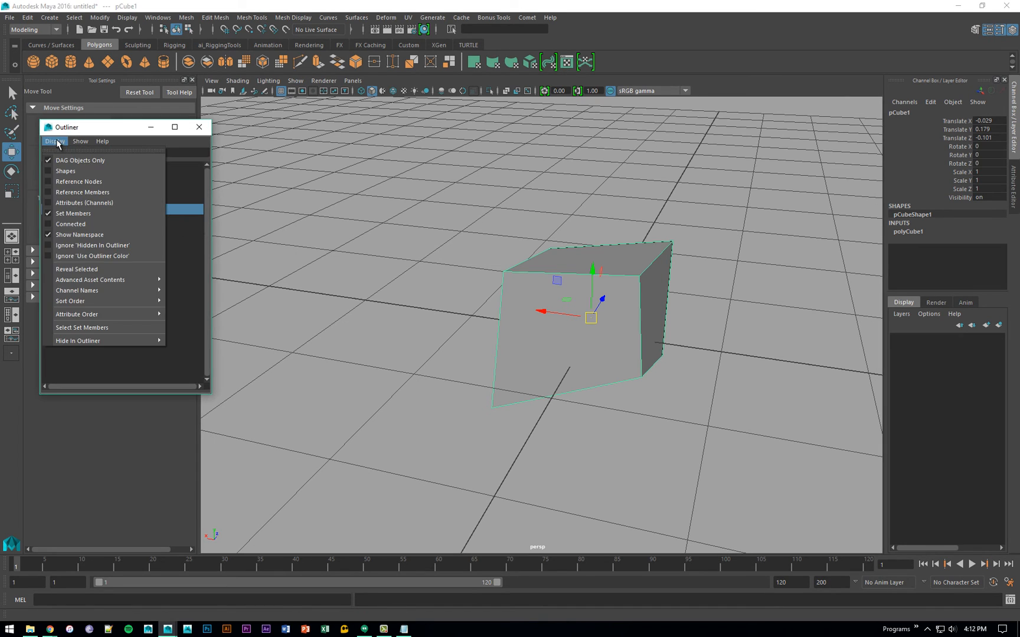
pyautogui.click(65, 171)
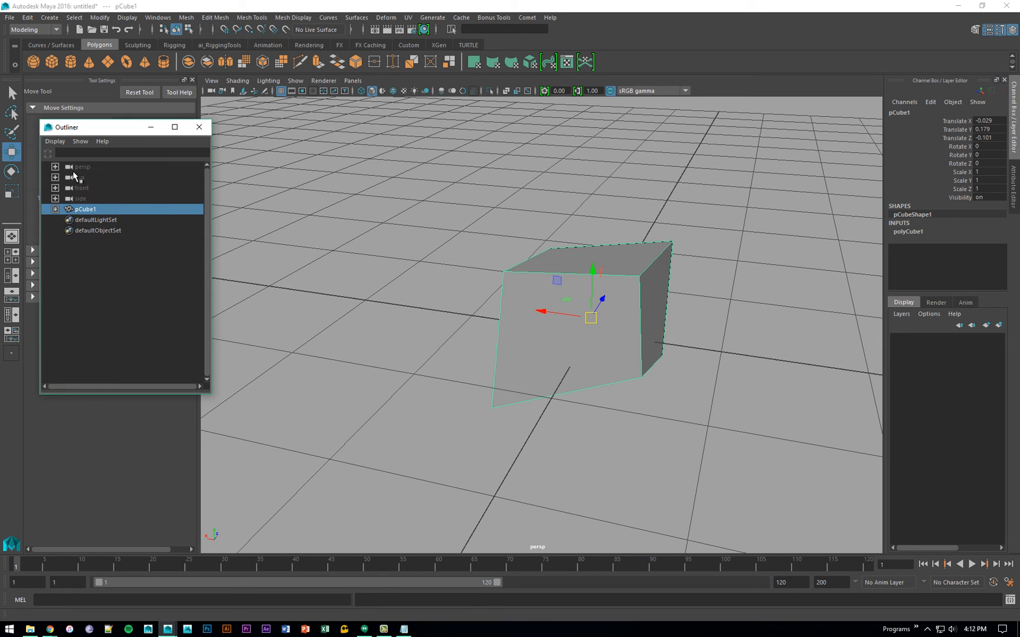
pyautogui.click(55, 210)
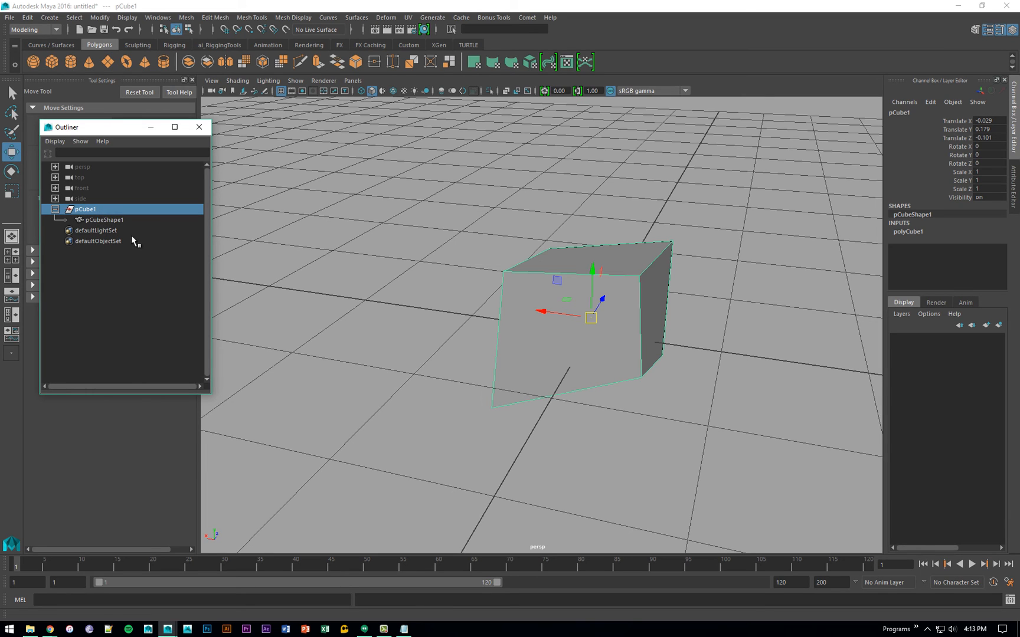
# - Turn off the display of shapes in the Outliner and deselect the cube
pyautogui.click(55, 141)
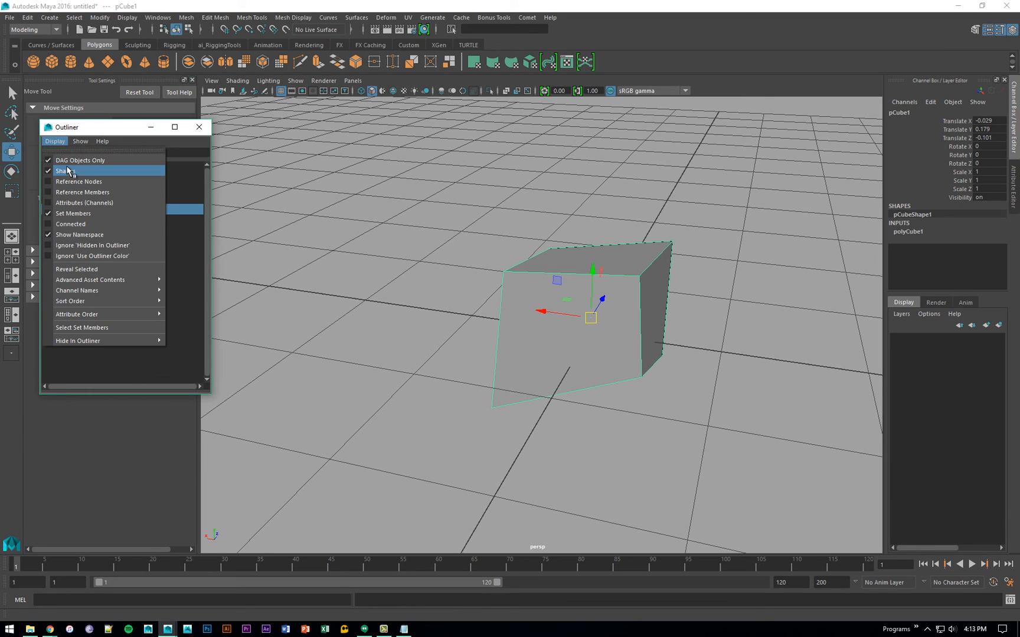
pyautogui.click(67, 171)
pyautogui.click(74, 245)
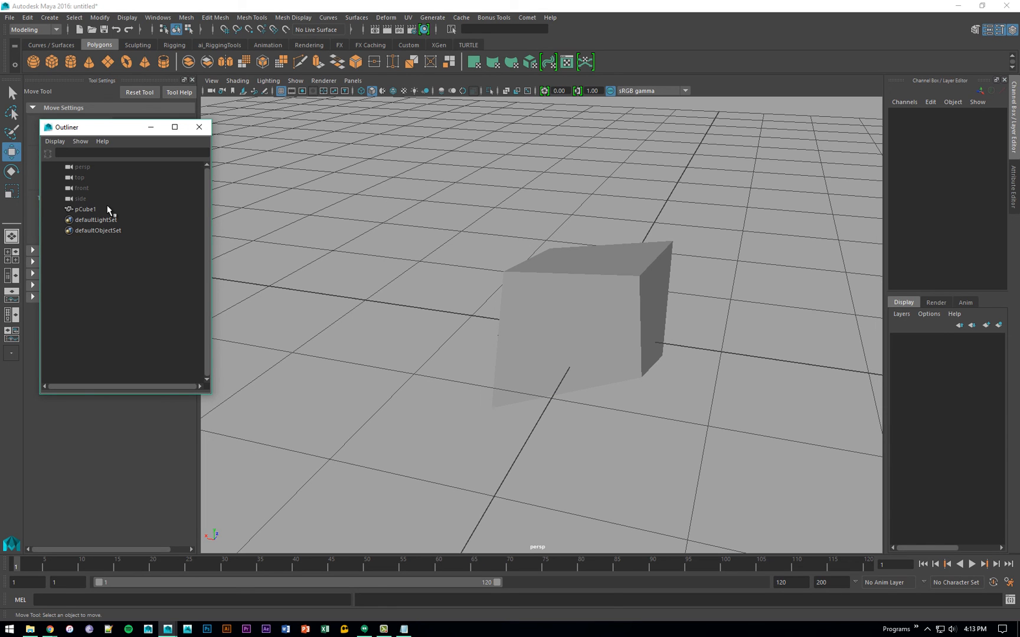
# - Select the deformed cube, frame it, and examine its transform channels and the shape node entry in the Channel Box
pyautogui.click(585, 296)
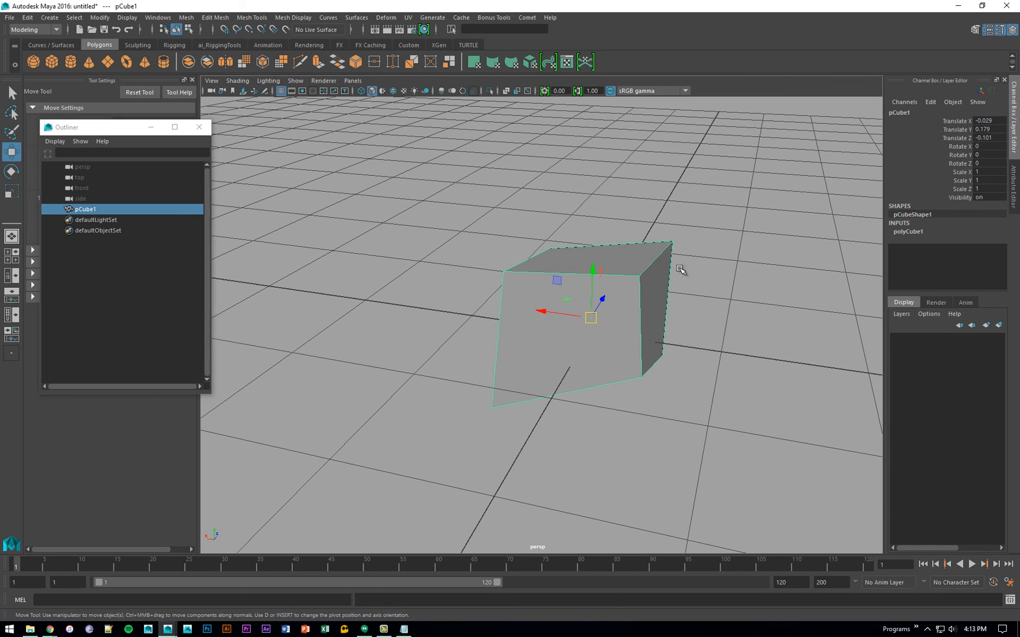
pyautogui.press('f')
pyautogui.keyDown('alt'); pyautogui.moveTo(626, 241); pyautogui.dragTo(697, 237); pyautogui.keyUp('alt')
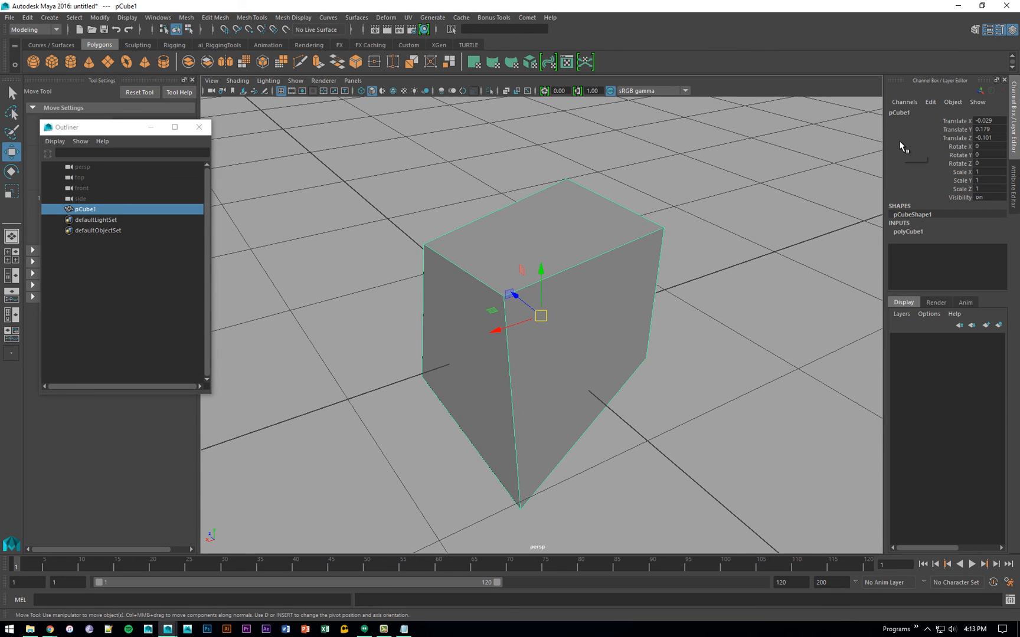
pyautogui.moveTo(956, 120); pyautogui.dragTo(953, 201)
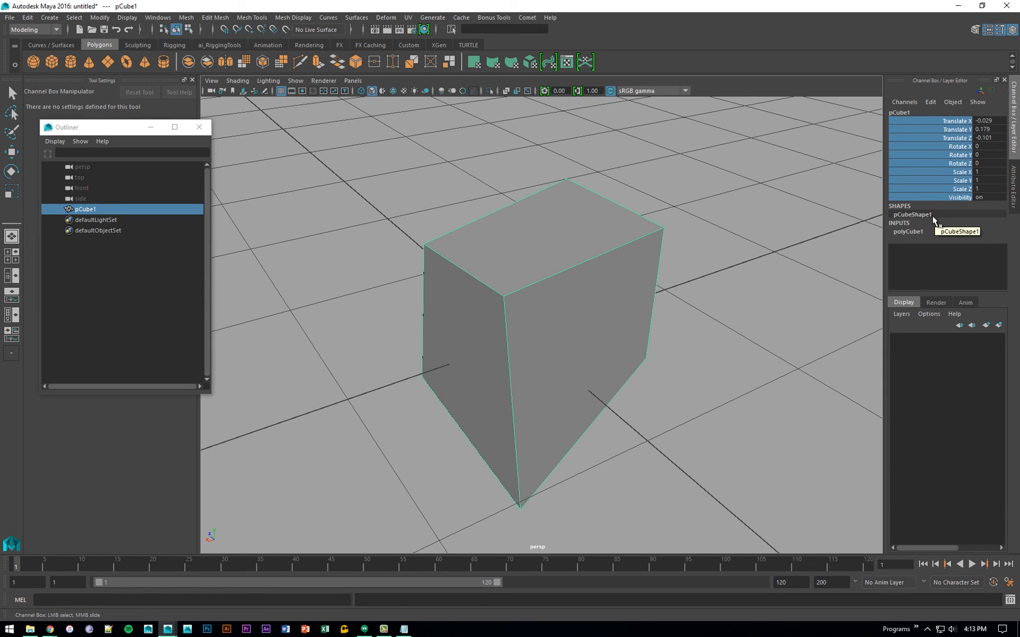
pyautogui.keyDown('alt'); pyautogui.moveTo(587, 257); pyautogui.dragTo(667, 245); pyautogui.keyUp('alt')
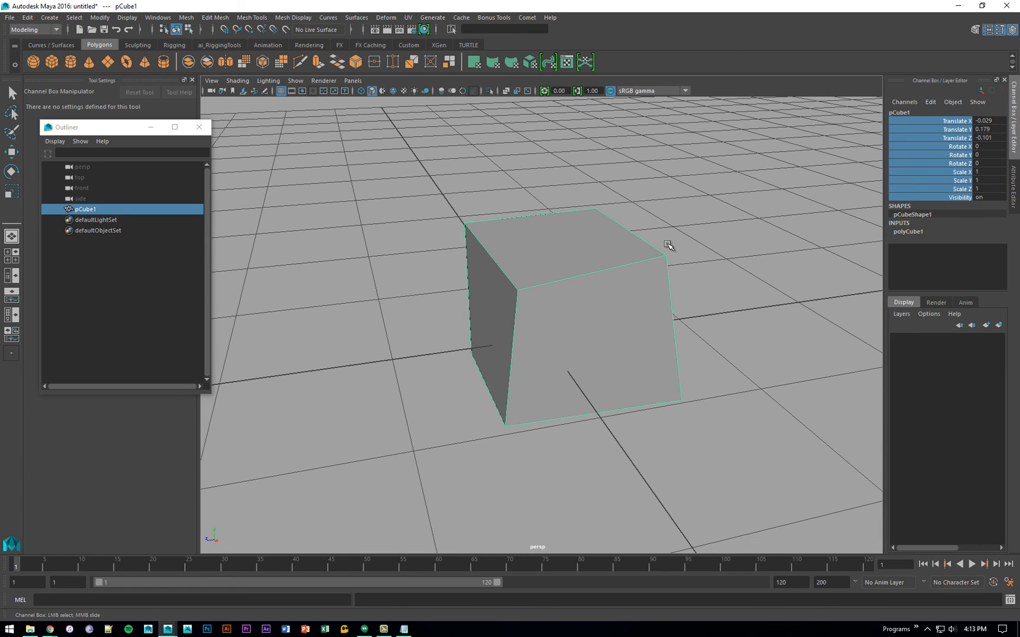